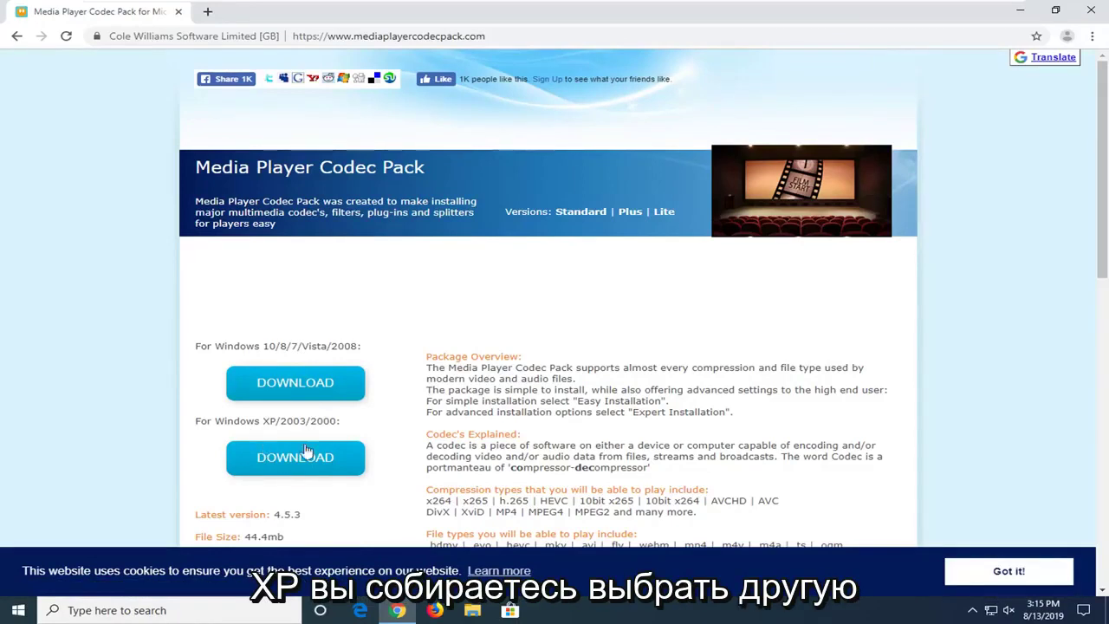
Download the 44.5 MB Codec Pack .exe for Windows 10/8/7/Vista/2008.
click(333, 396)
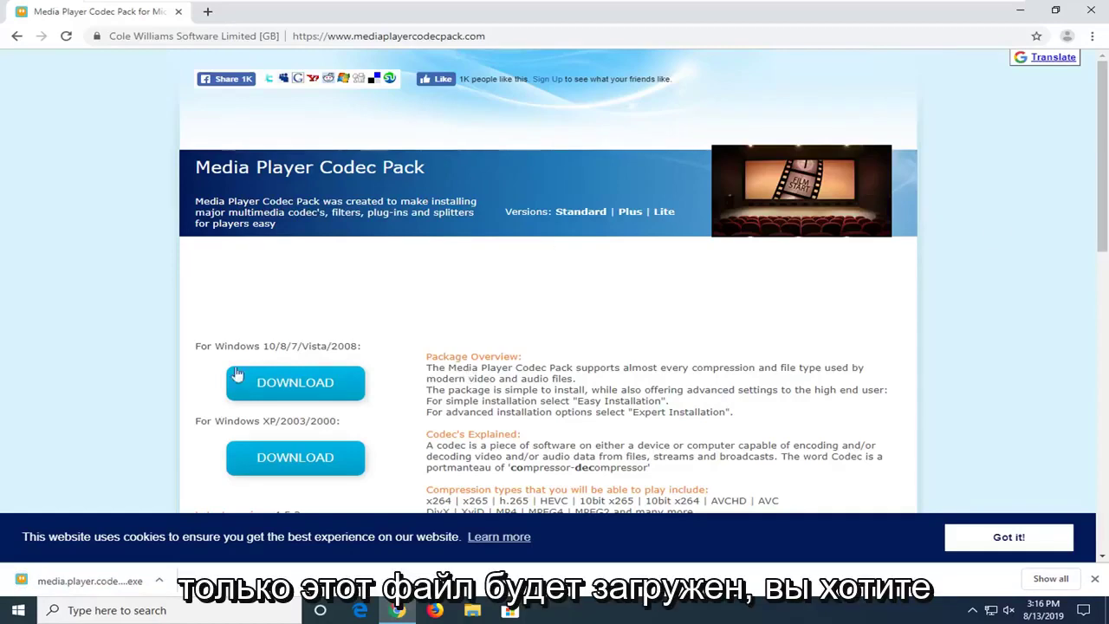
Run the downloaded Codec Pack .exe, approve it in User Account Control, and minimize Chrome.
click(84, 584)
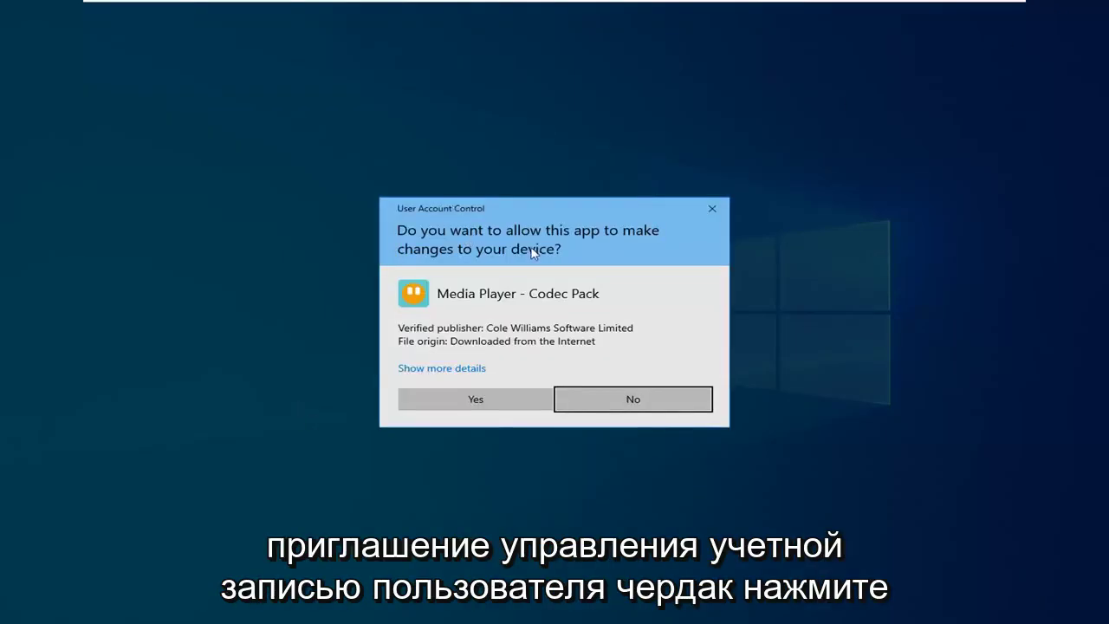
click(485, 404)
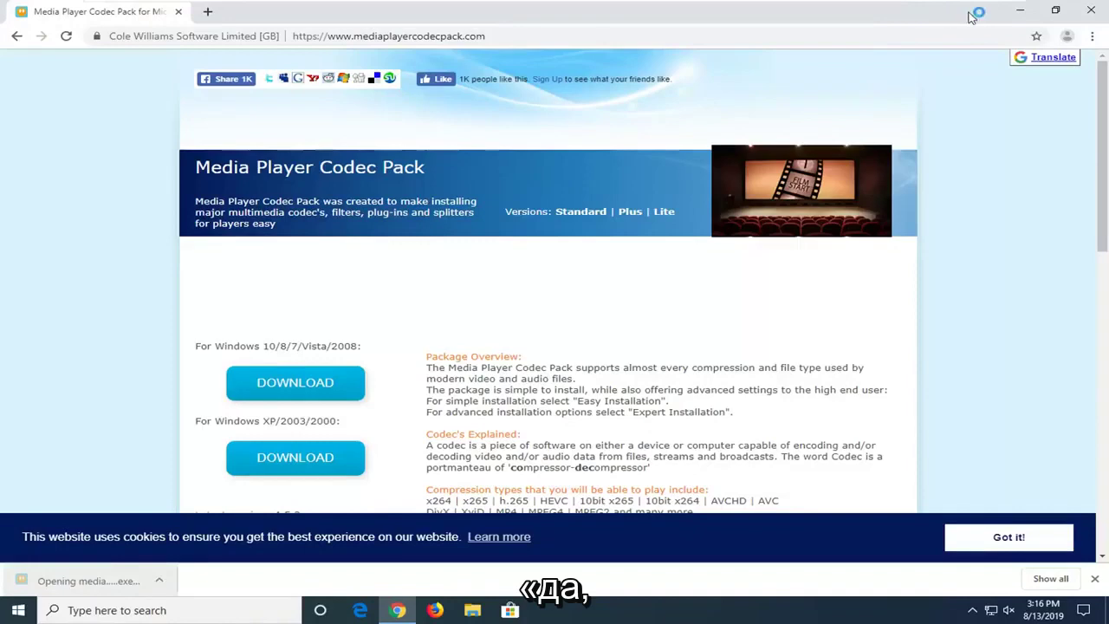
click(1019, 12)
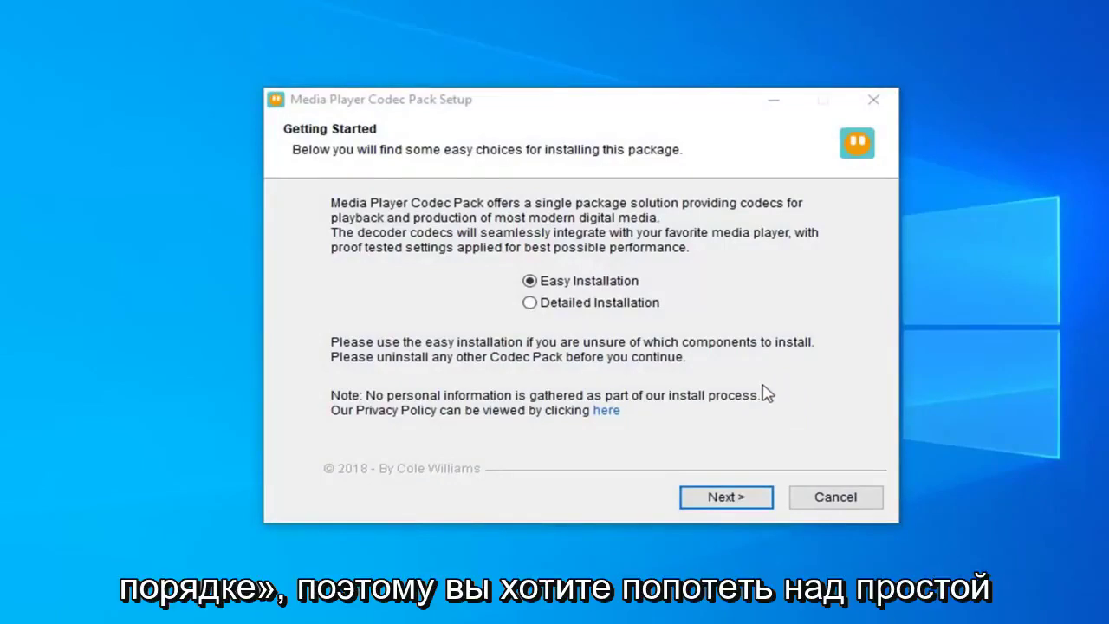
Continue with Easy Installation, accept the license, and install the default components.
click(730, 507)
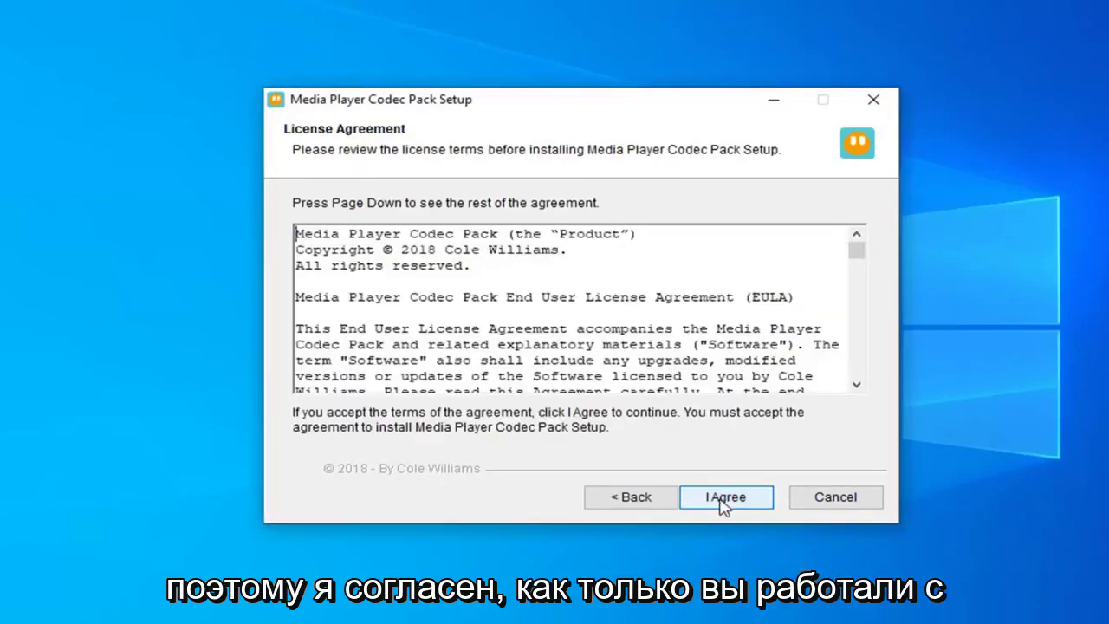
scroll(629, 381, down, 3)
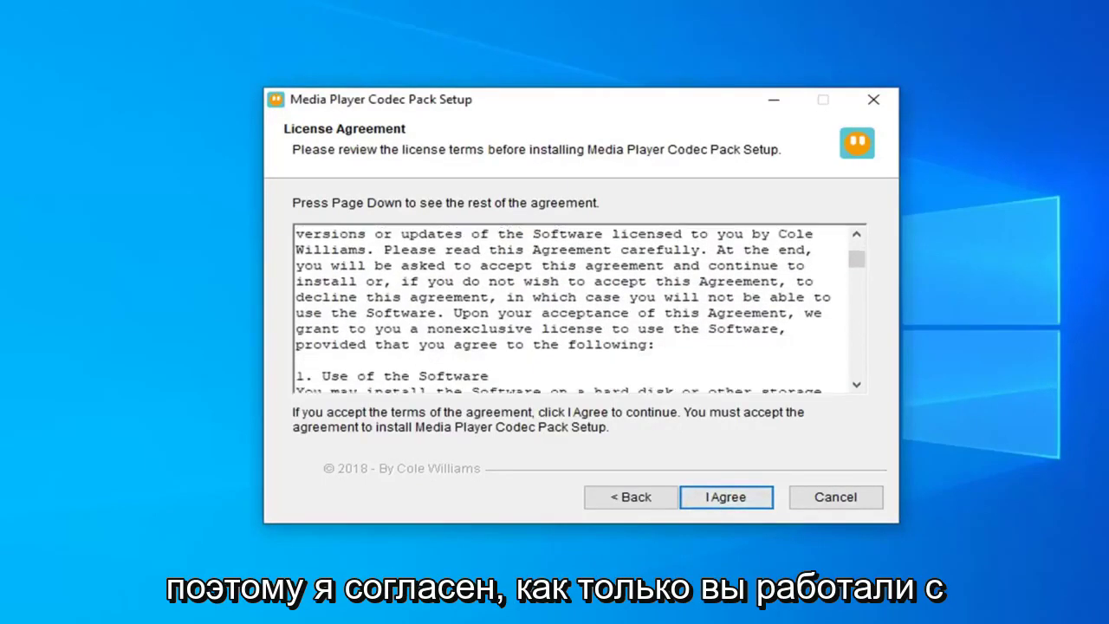
click(702, 490)
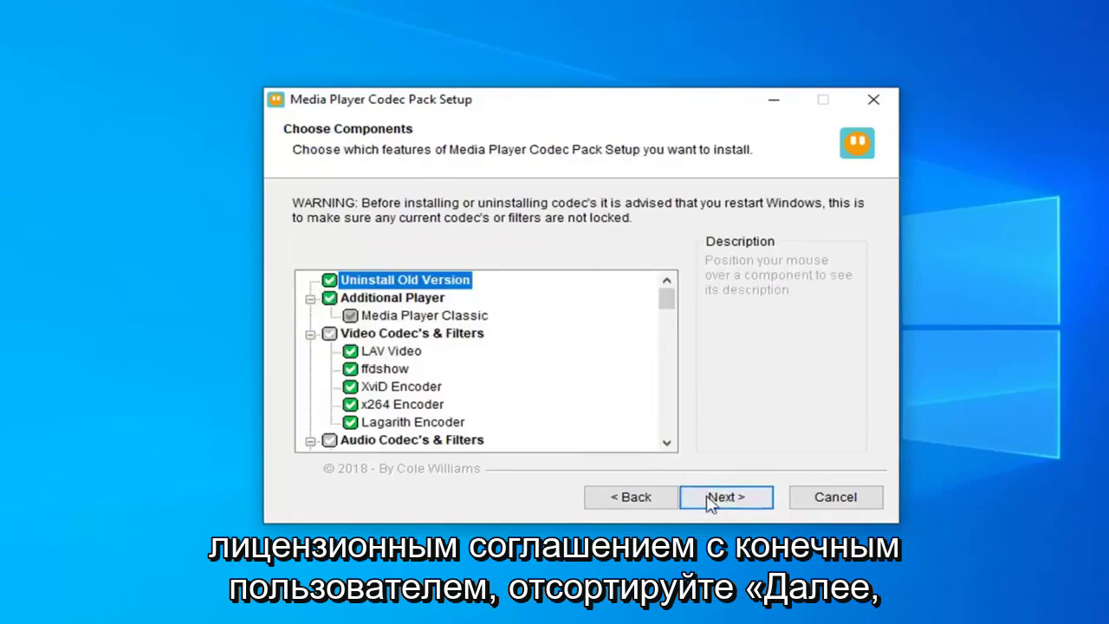
click(710, 501)
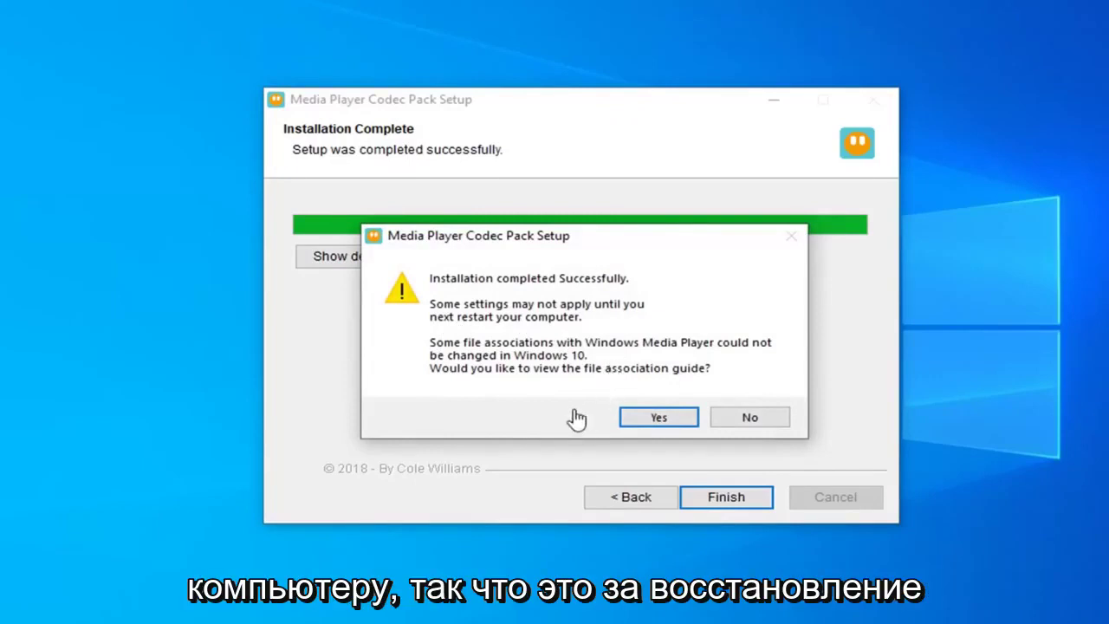
Decline the file association guide so the finished setup wizard closes.
click(745, 419)
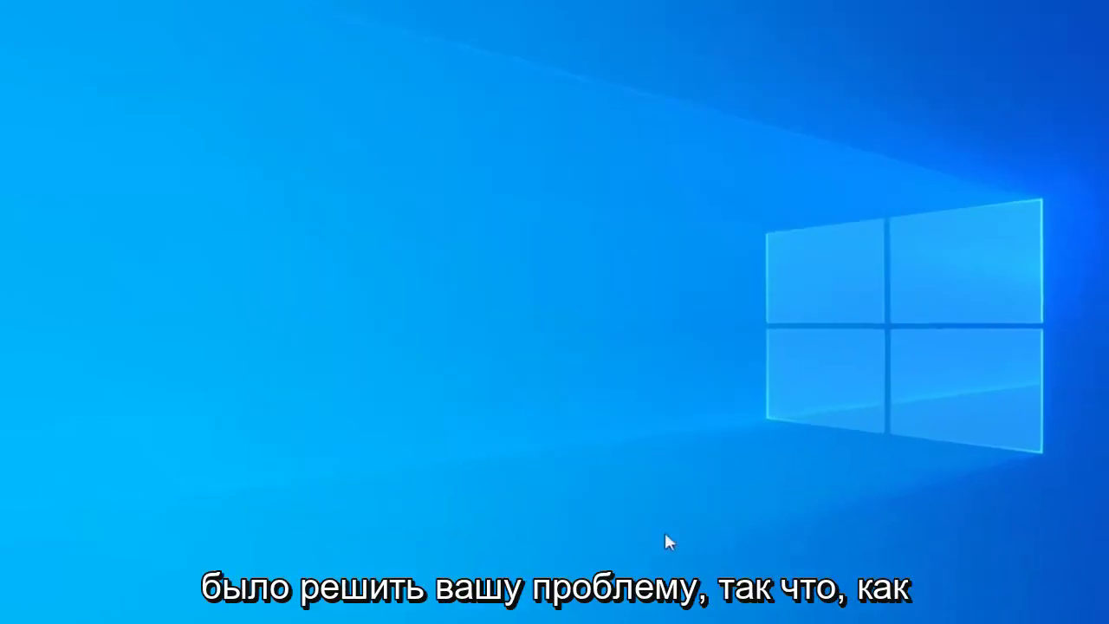